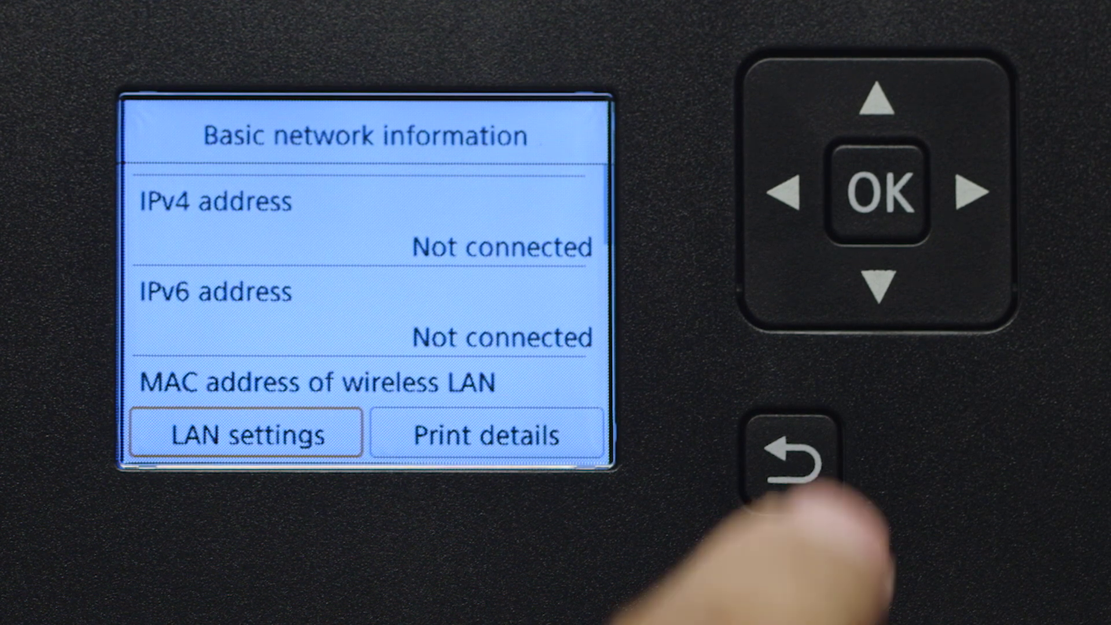
On the printer, go to LAN settings > Wireless LAN > Wireless LAN setup and choose Easy wireless connect.
click(879, 191)
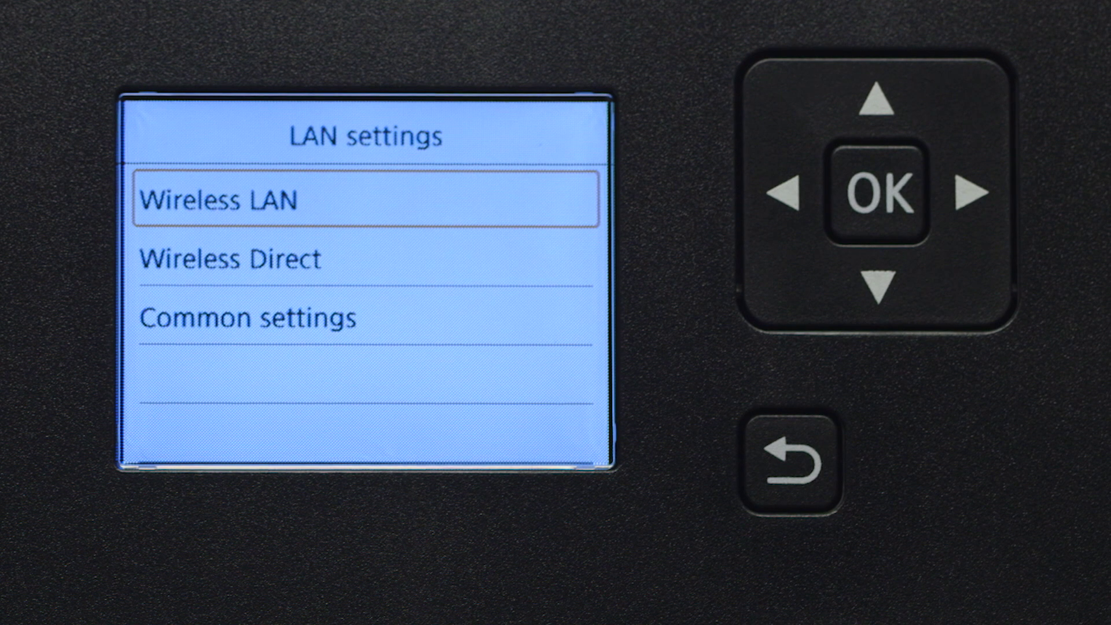
click(877, 193)
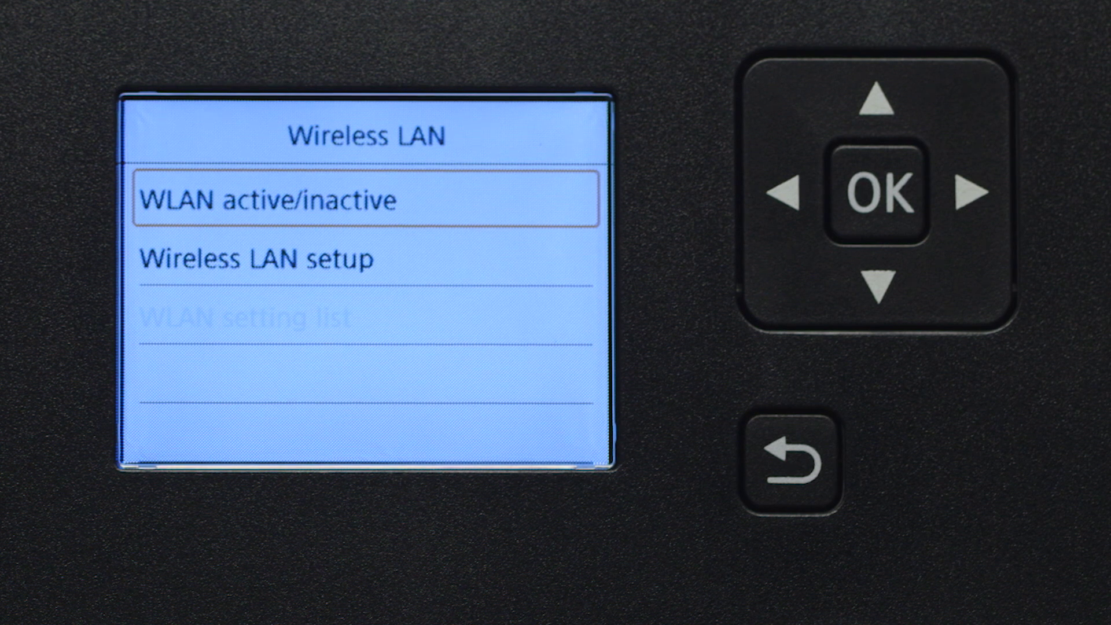
click(878, 286)
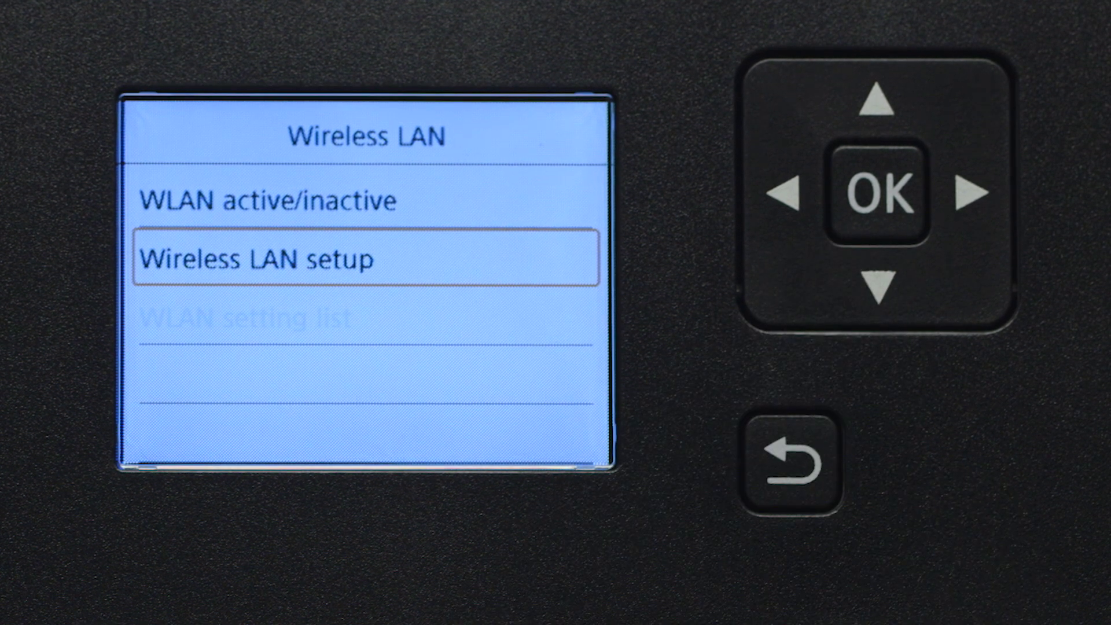
click(878, 193)
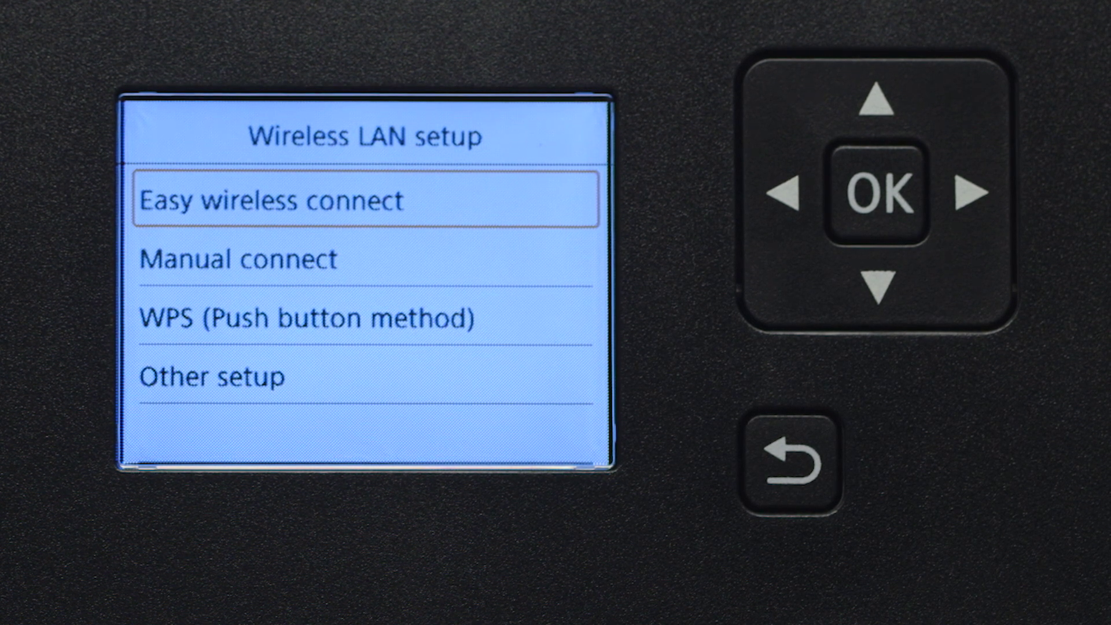
click(878, 193)
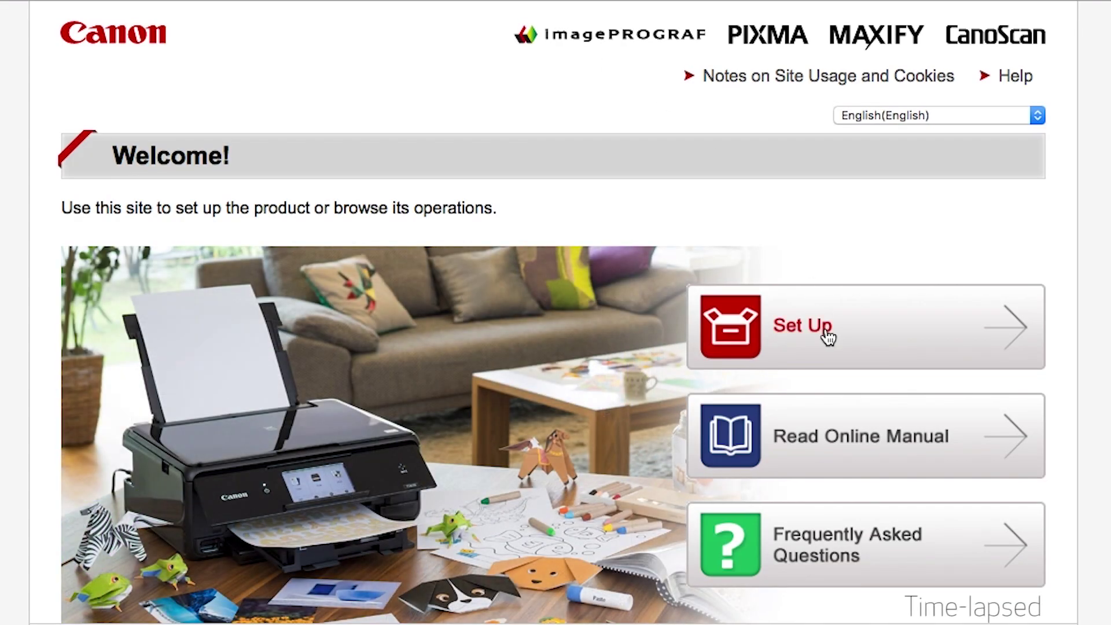
Look up the PIXMA TS5120 on the Canon IJ Setup site and download its Mac setup file.
click(829, 336)
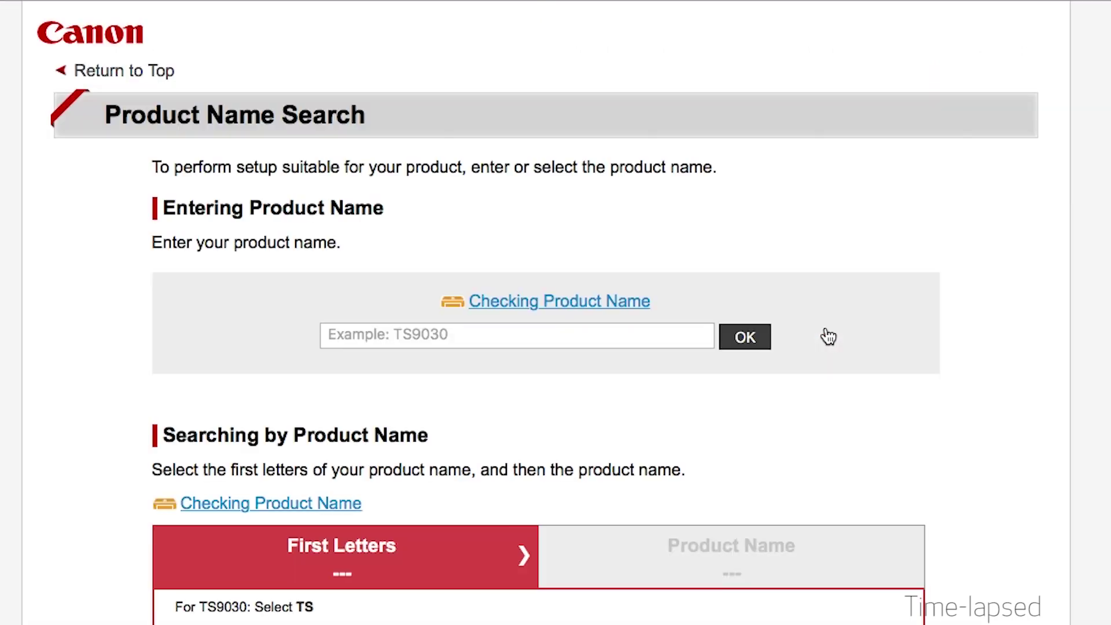
click(533, 337)
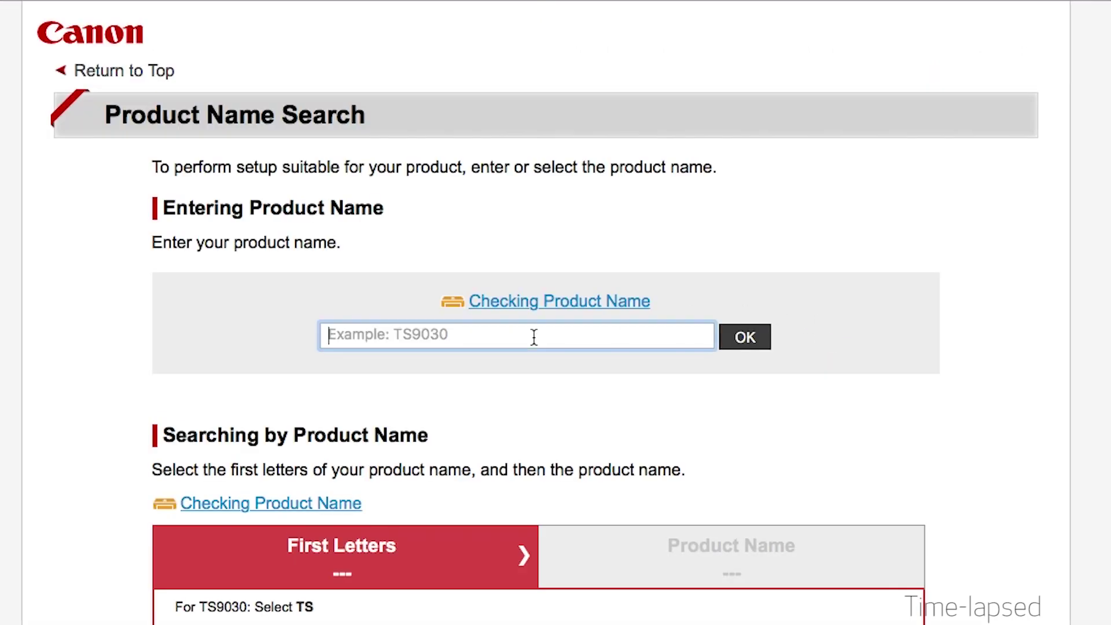
text(TS5120)
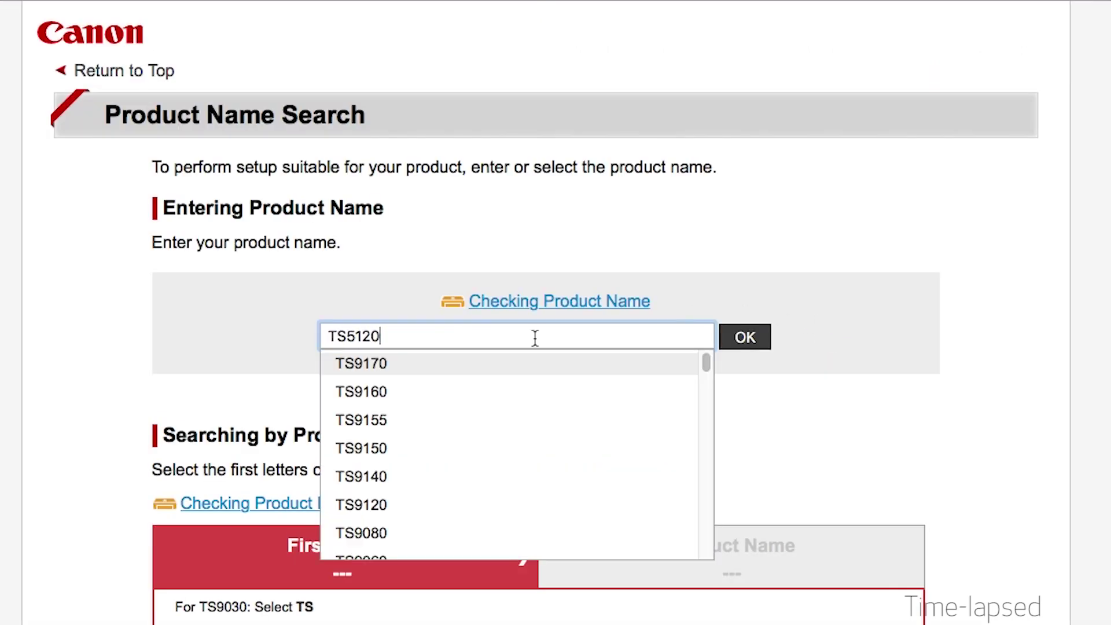
click(529, 365)
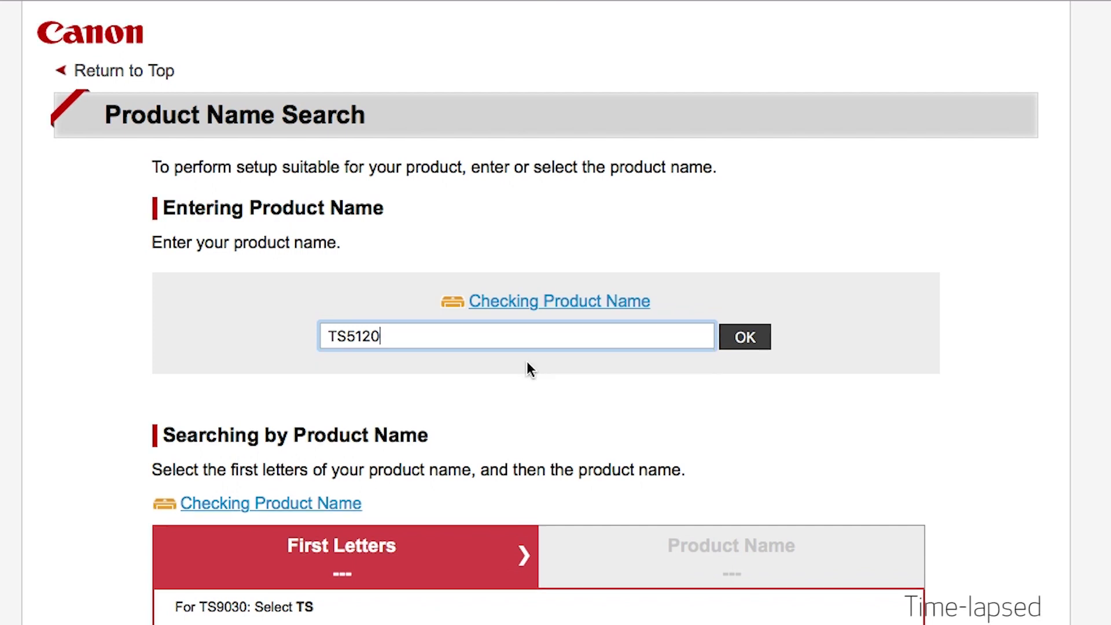
click(730, 340)
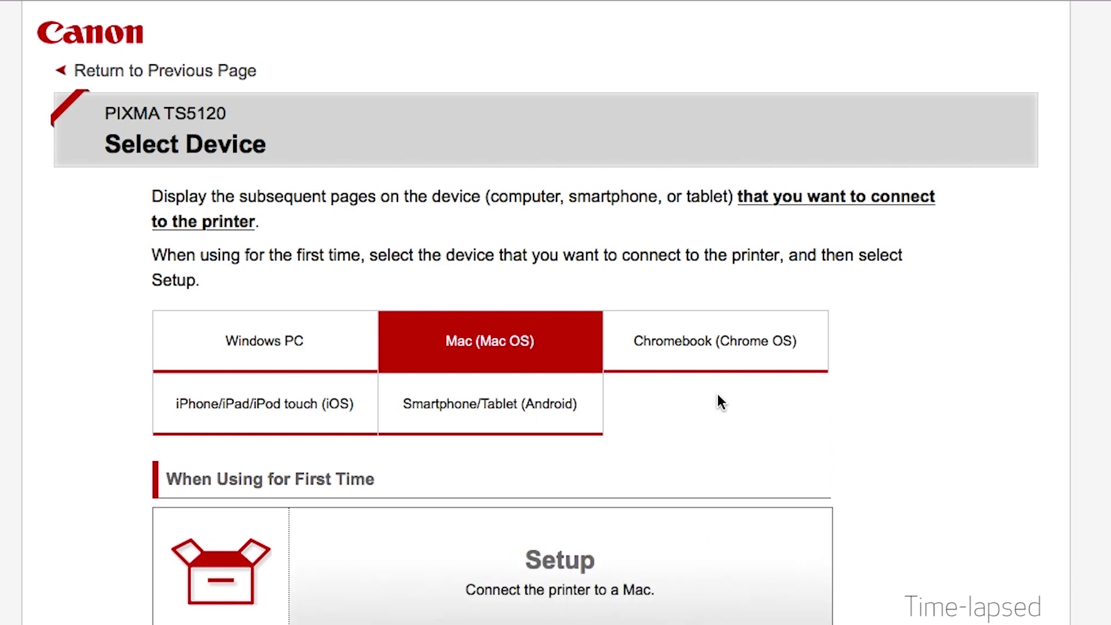
click(586, 558)
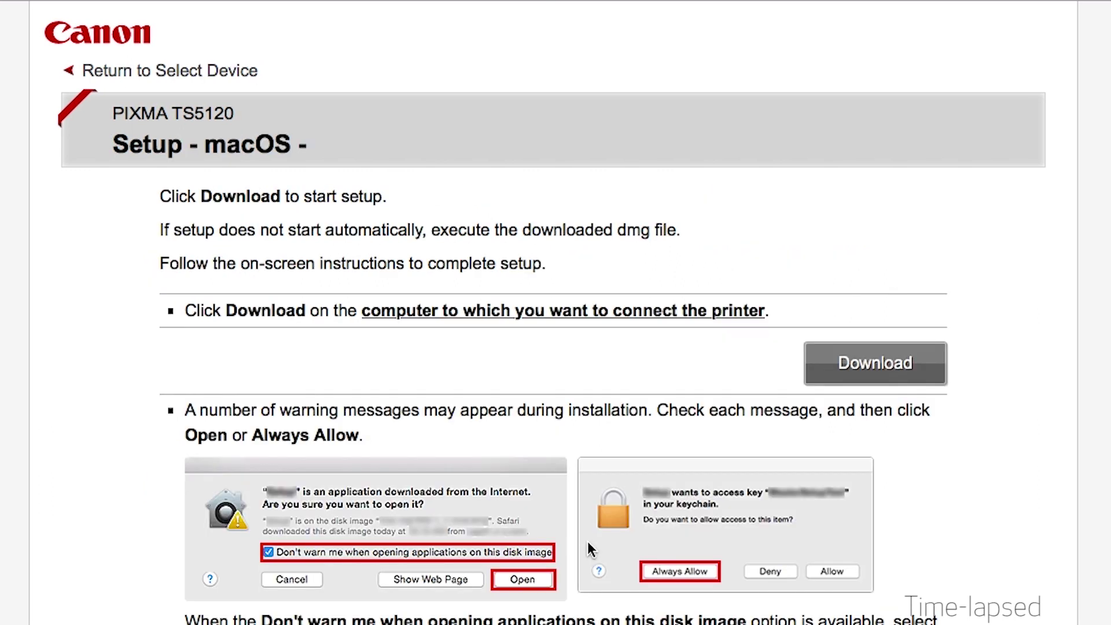
click(825, 361)
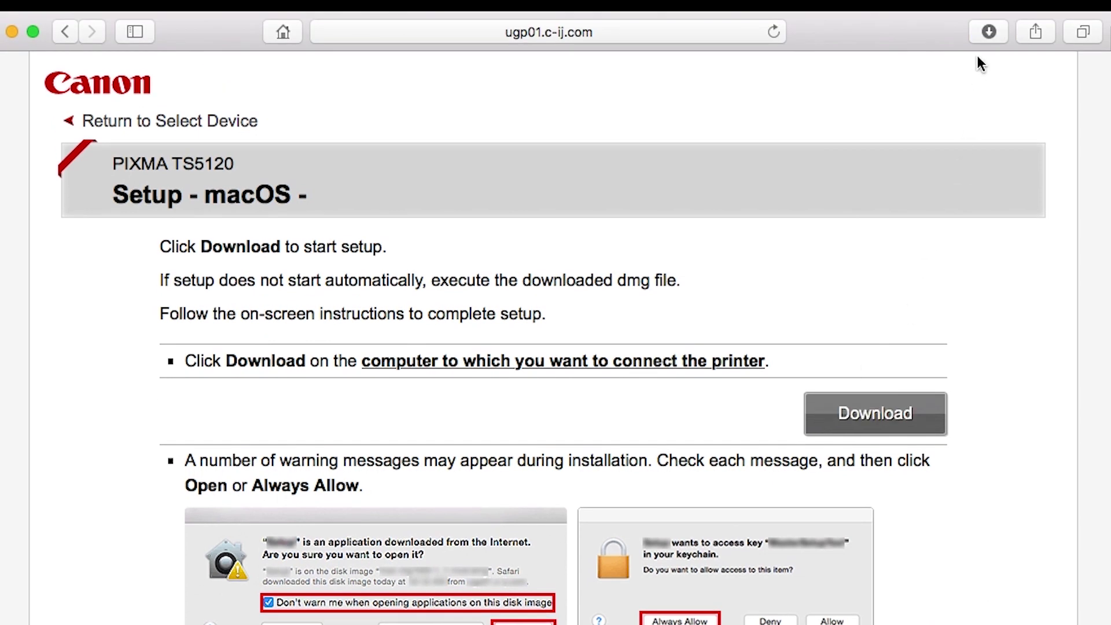
Open the downloaded CANON_IJ disk image and launch Setup, approving the security warning.
click(986, 36)
double_click(988, 116)
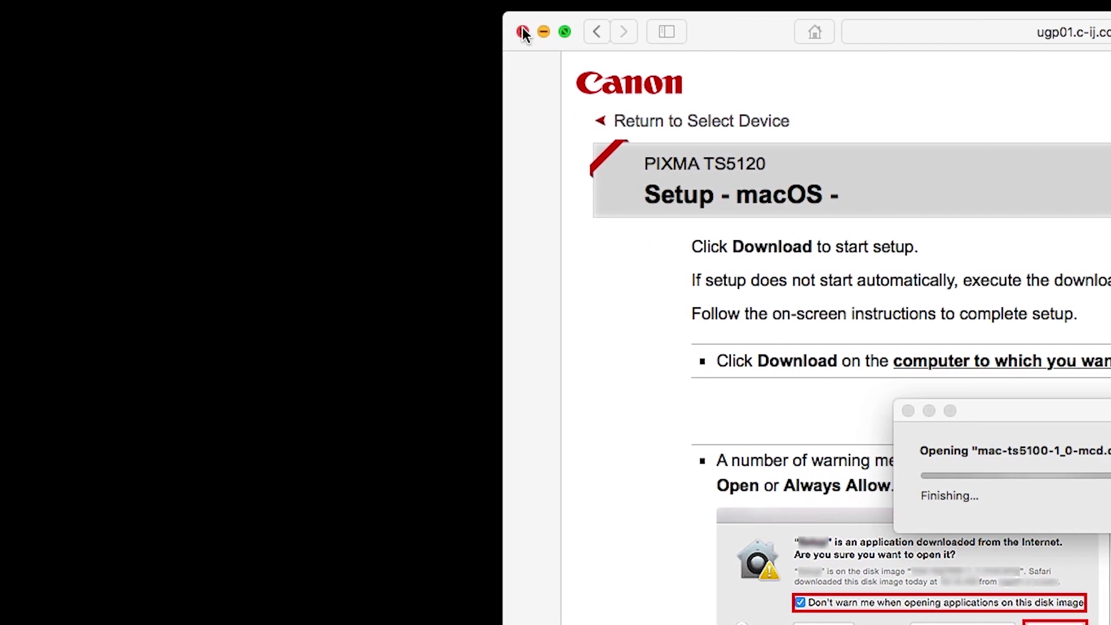
click(523, 32)
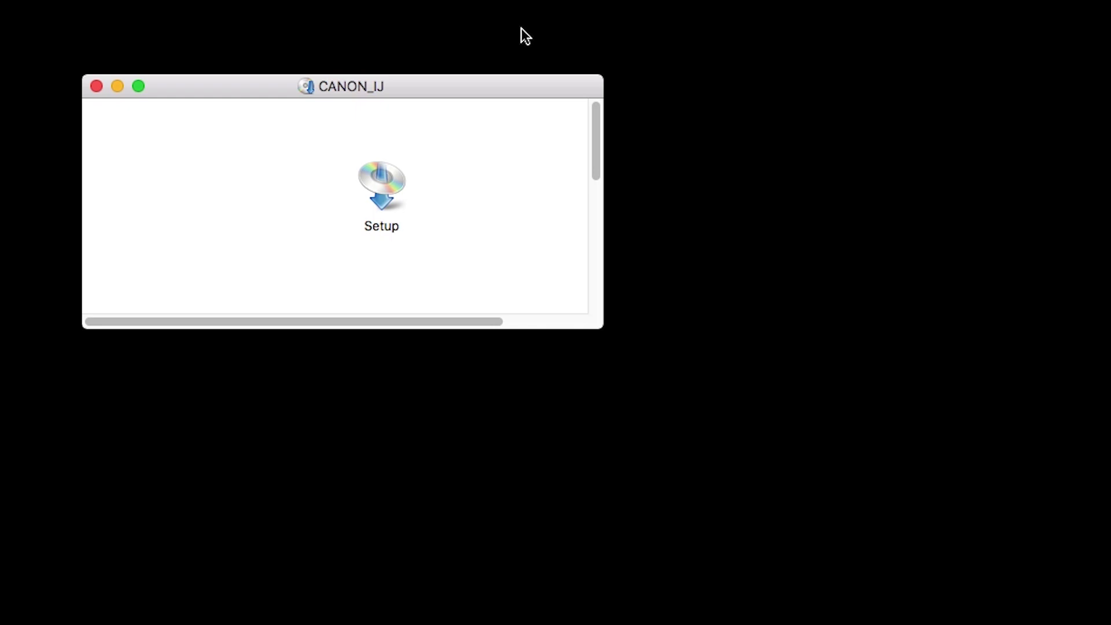
click(379, 184)
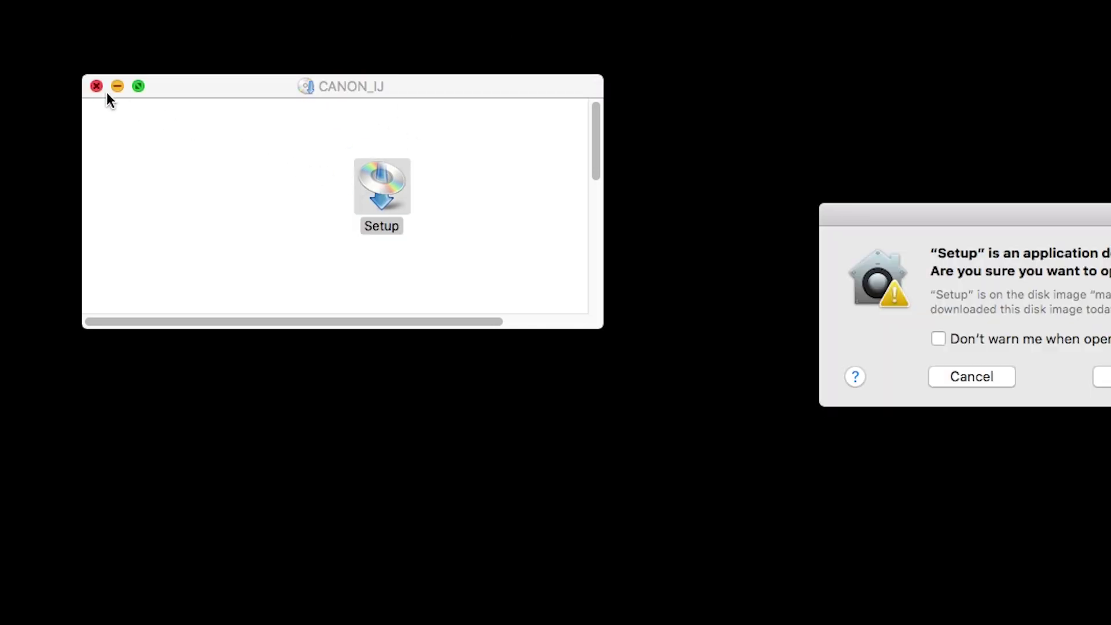
click(96, 86)
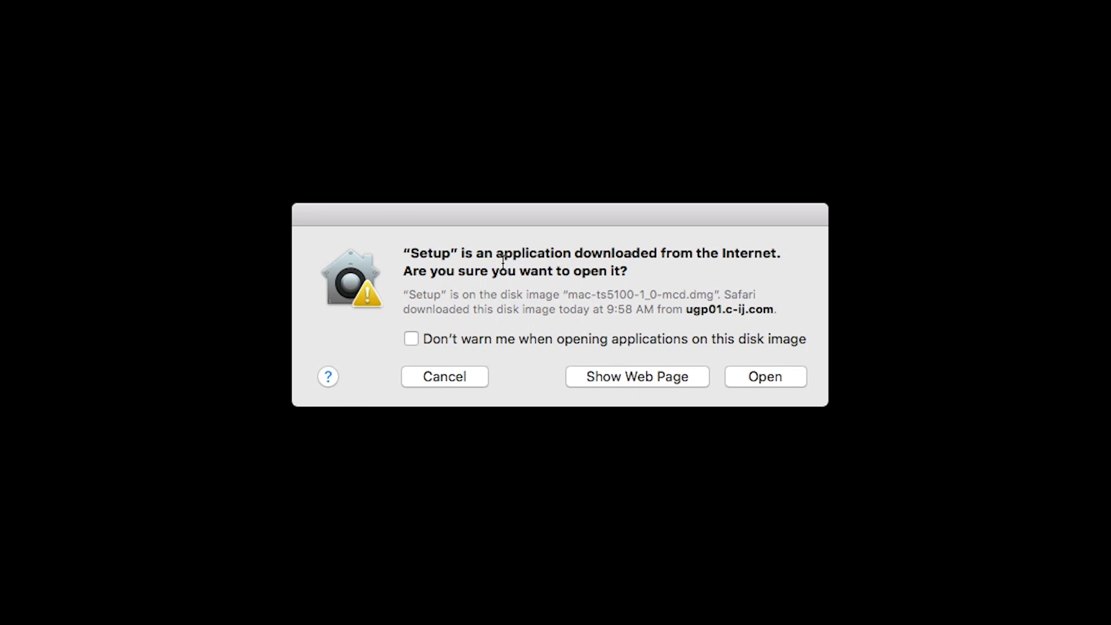
click(762, 376)
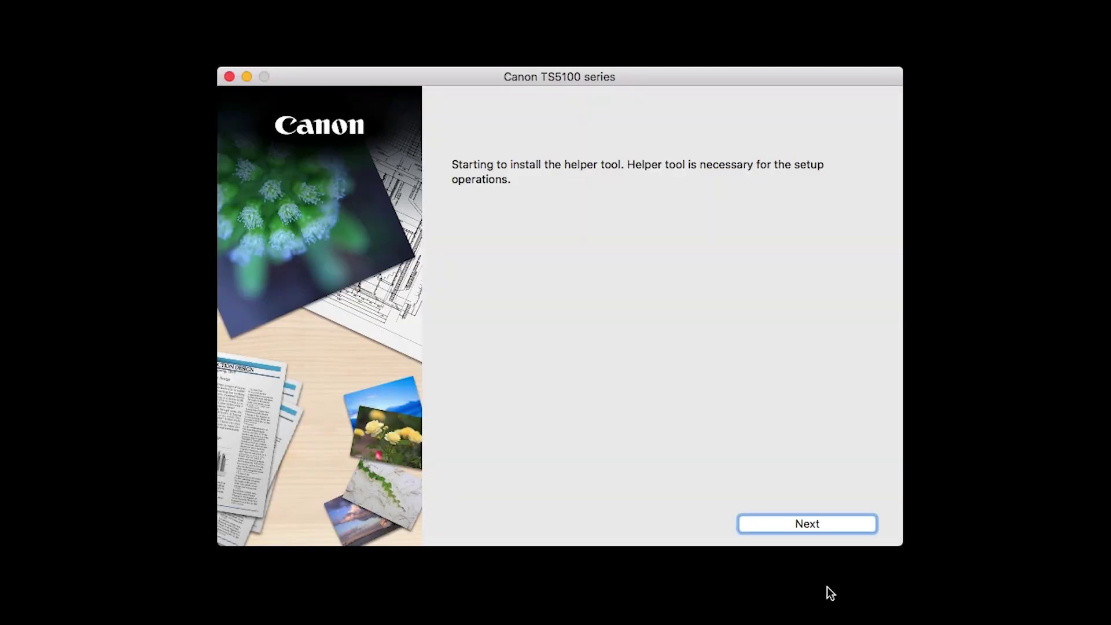
Install the helper tool with the Mac administrator password and start the printer setup.
click(815, 528)
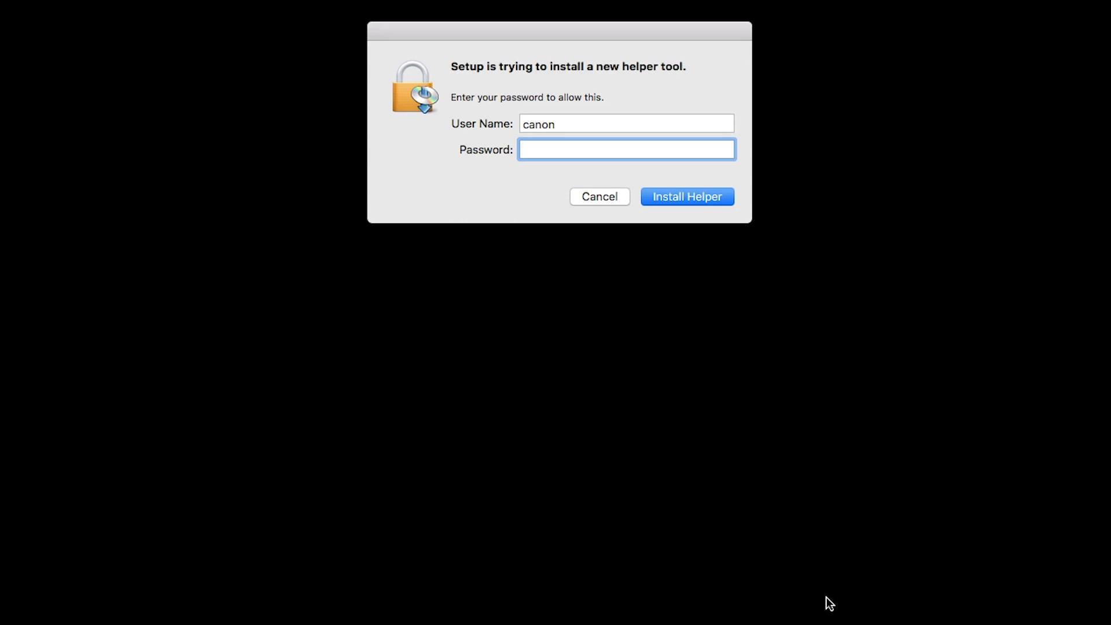
text(••••••••)
click(693, 201)
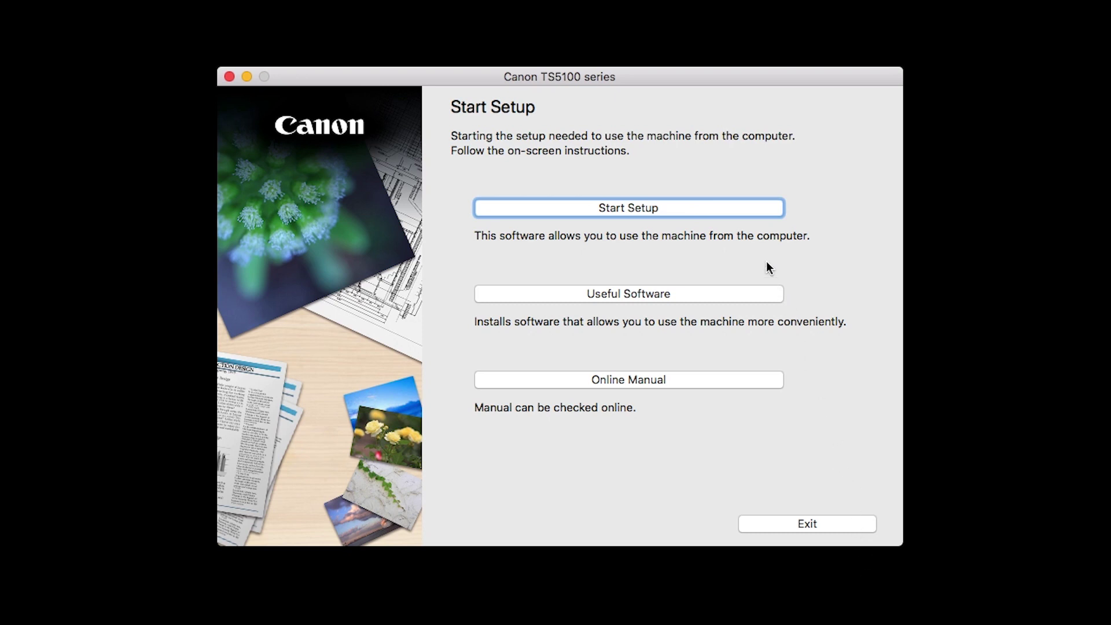
click(745, 213)
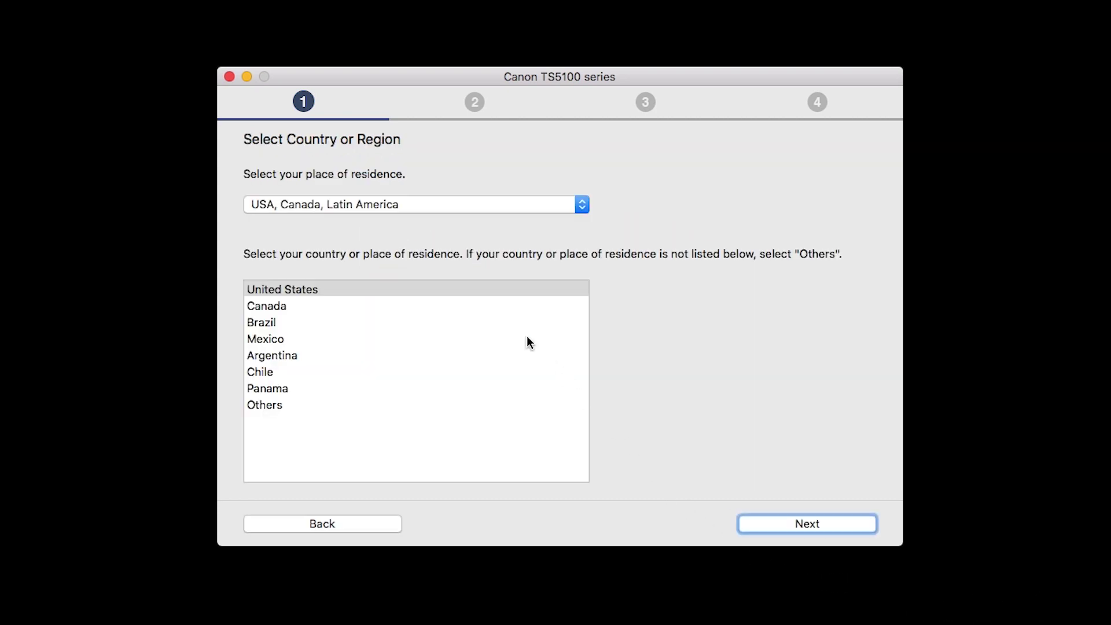
Confirm United States as the country, accept the license agreement and join the Extended Survey Program.
click(481, 291)
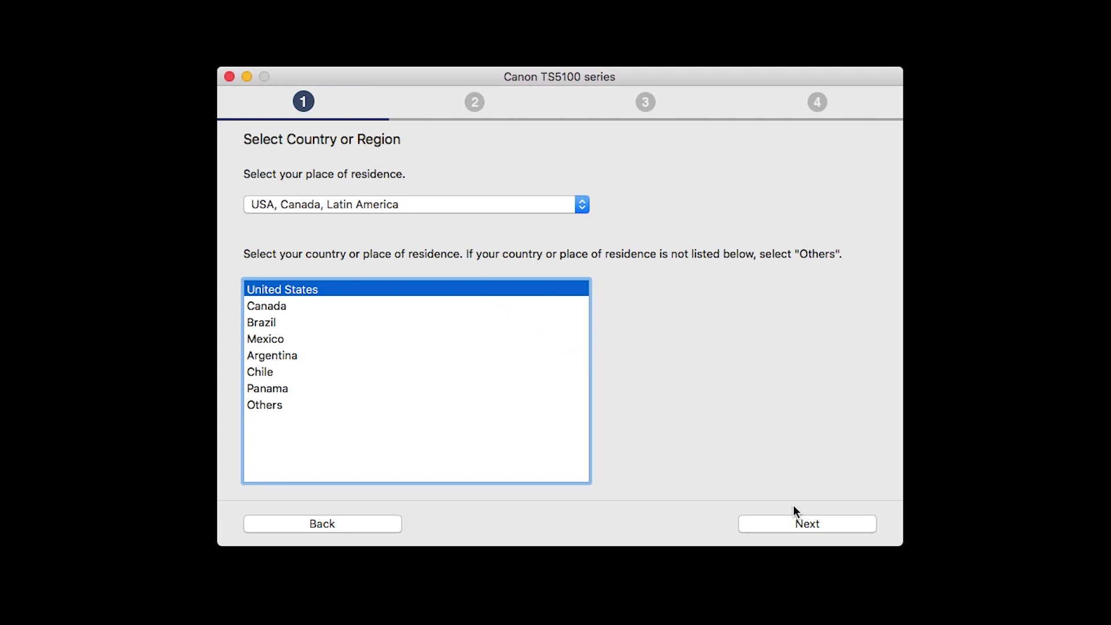
click(807, 521)
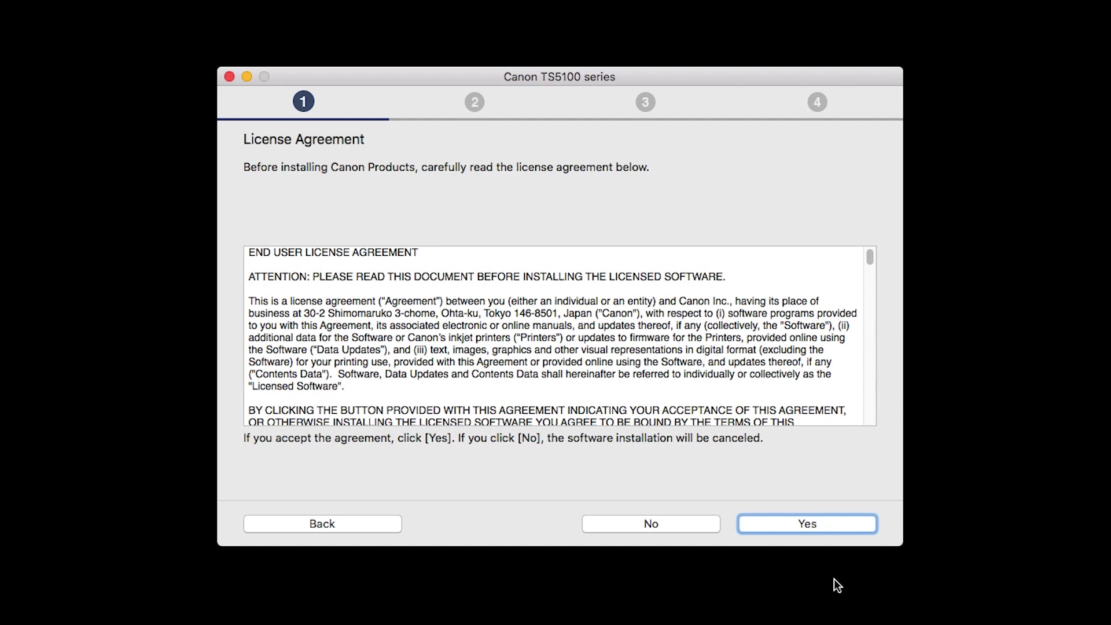
click(825, 524)
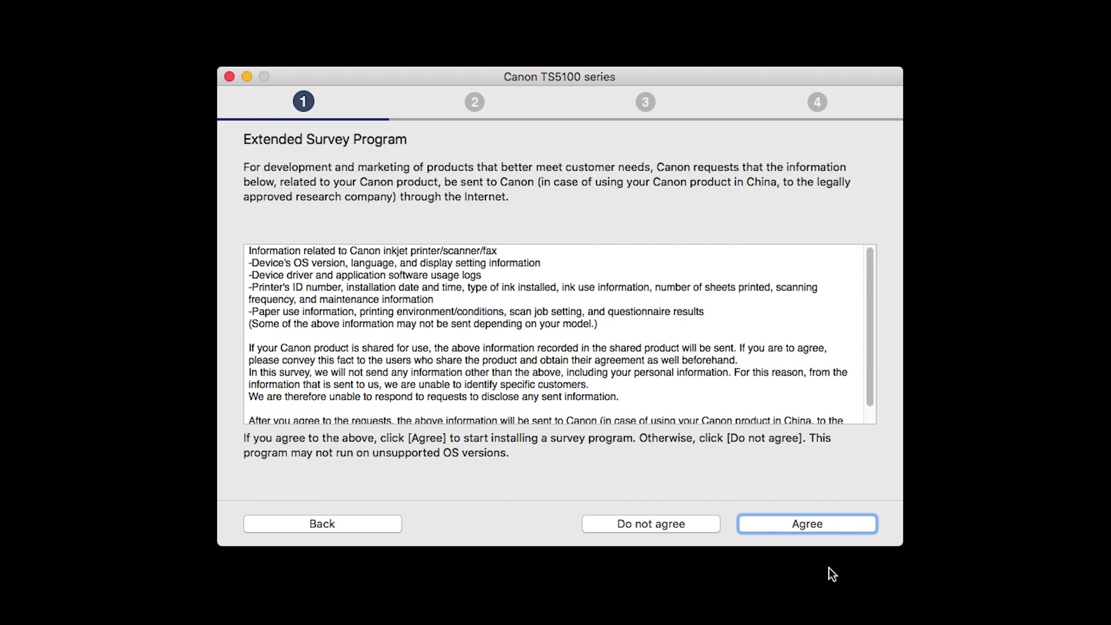
click(828, 526)
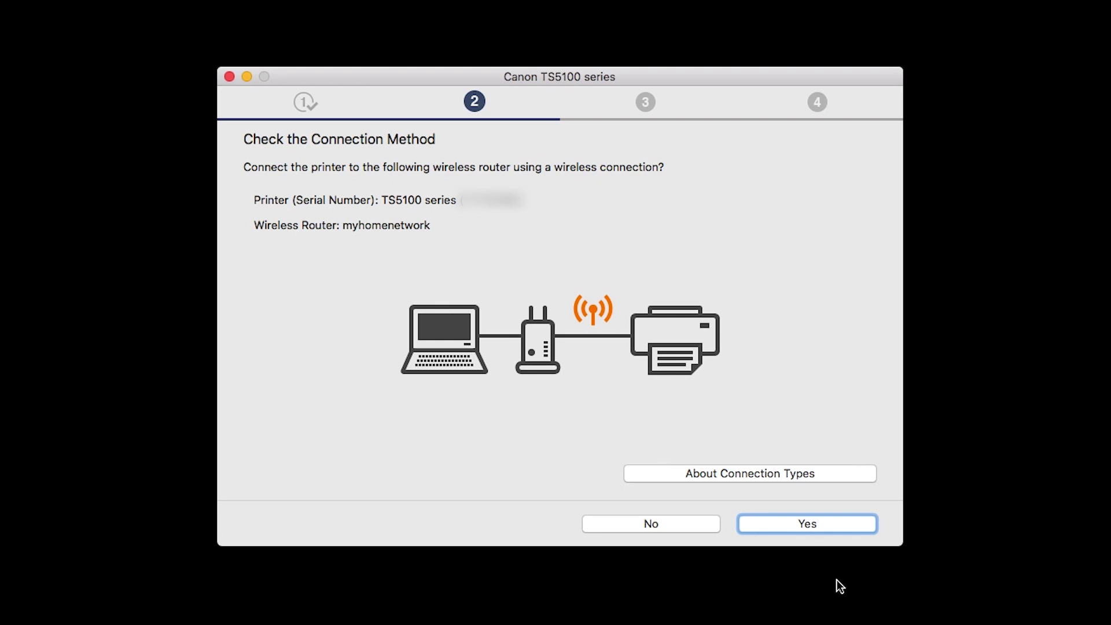
Connect the printer to the wireless router, allowing use of the saved network key.
click(829, 525)
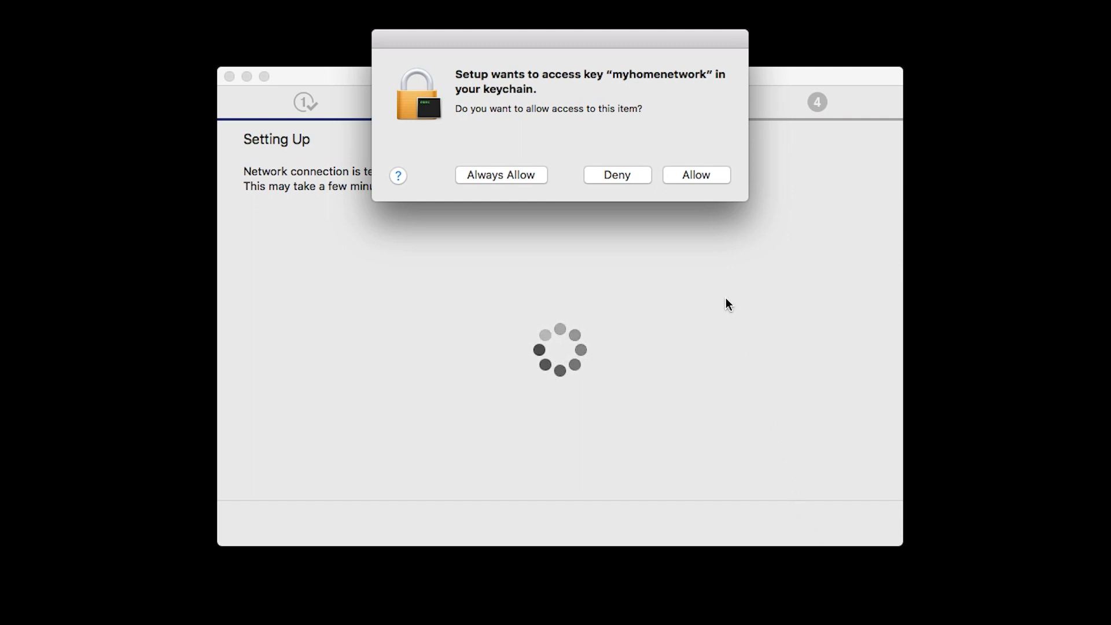
click(693, 173)
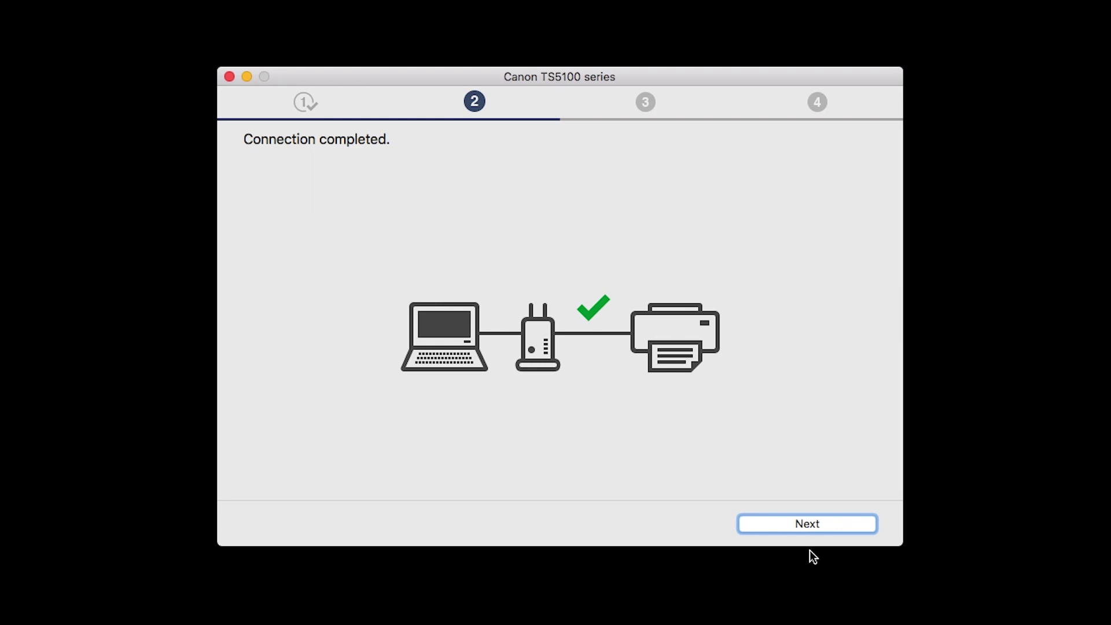
click(813, 524)
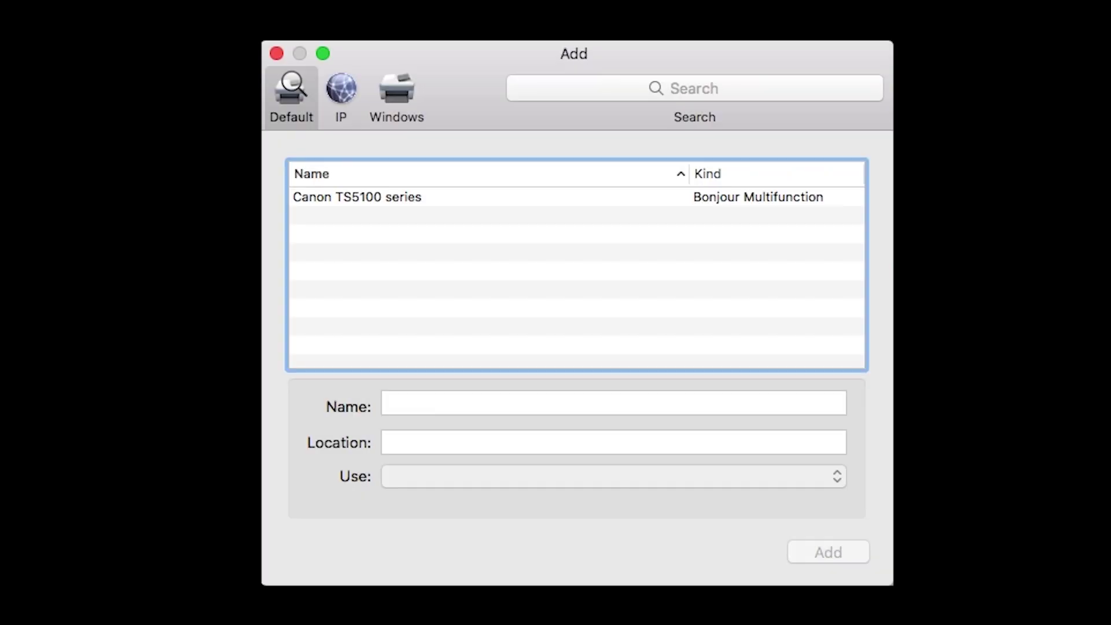
Add Canon TS5100 series to the Mac as a Secure AirPrint printer.
click(449, 198)
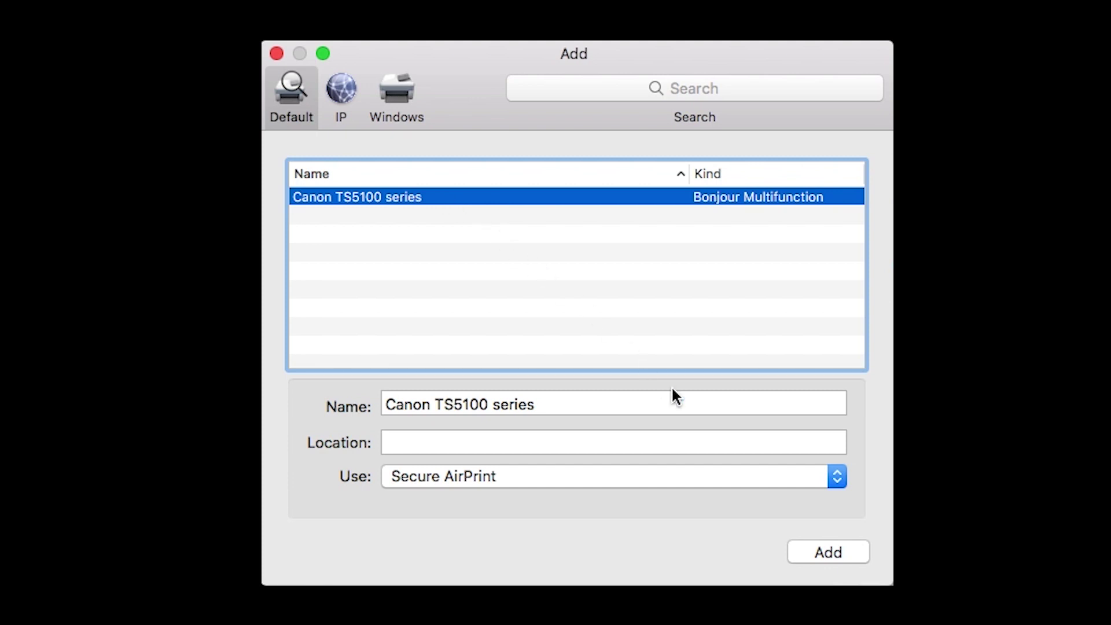
click(812, 553)
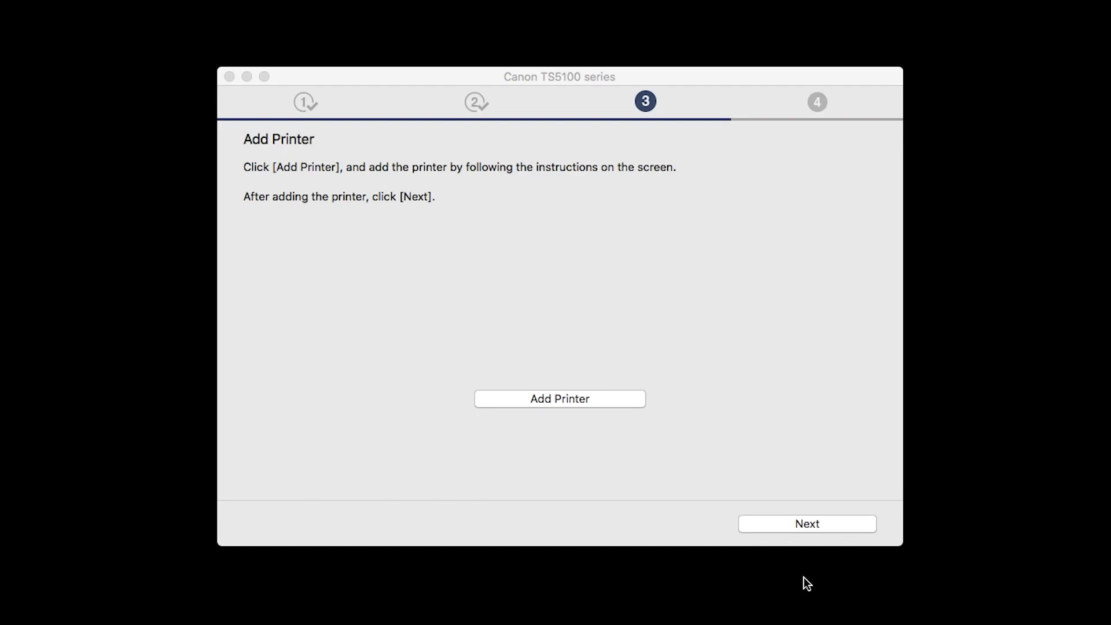
Move past Add Printer and Print Head Alignment, run a test print, and finish printer setup.
click(807, 528)
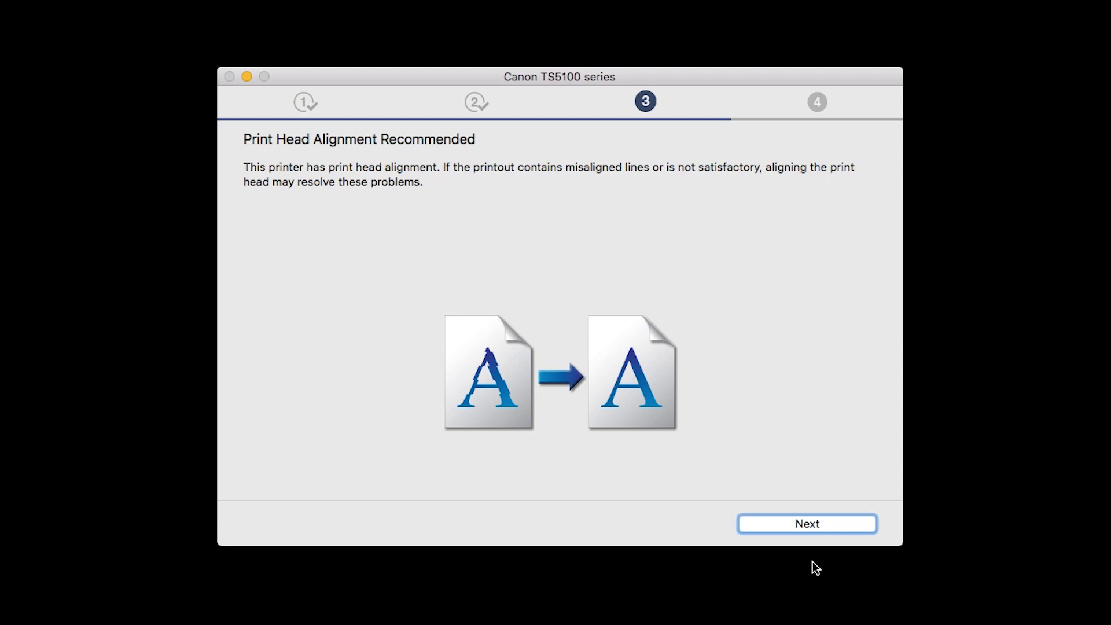
click(813, 525)
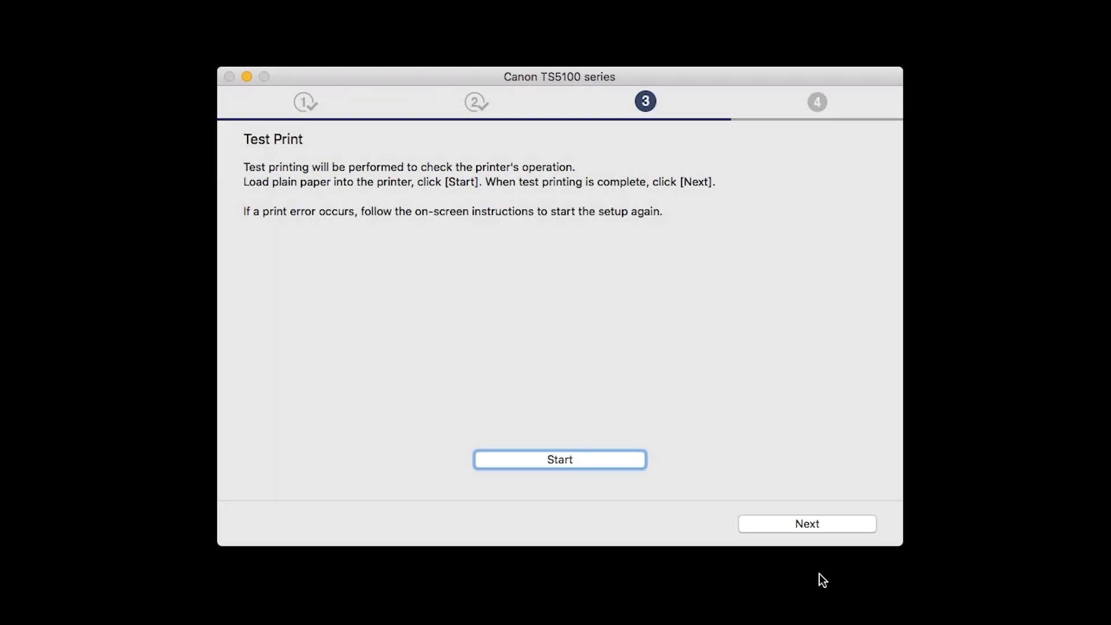
click(606, 461)
click(812, 526)
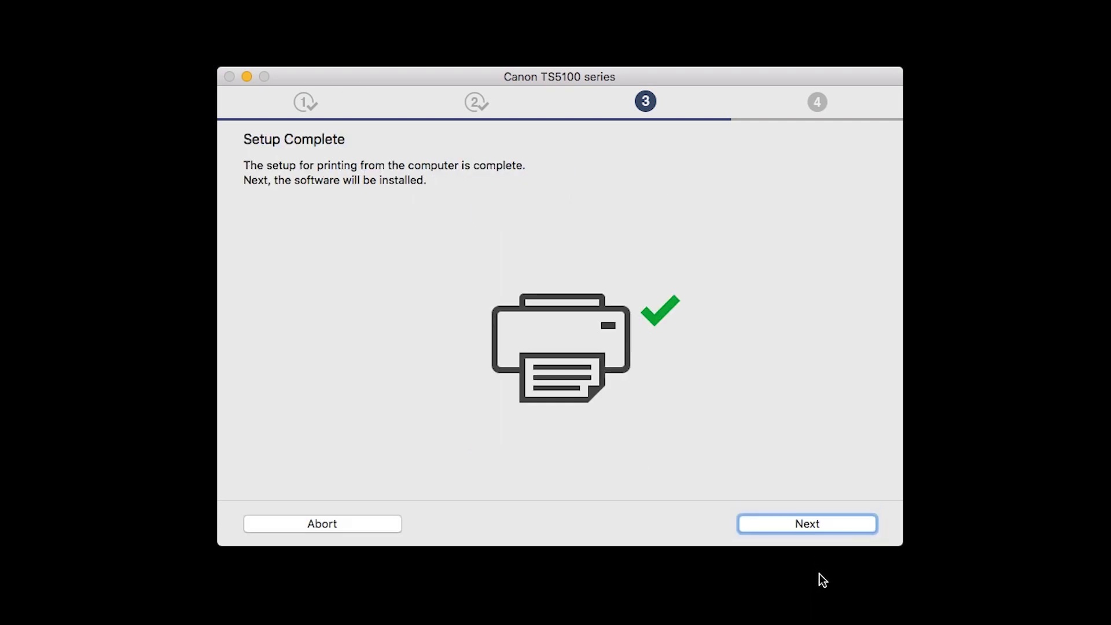
click(818, 527)
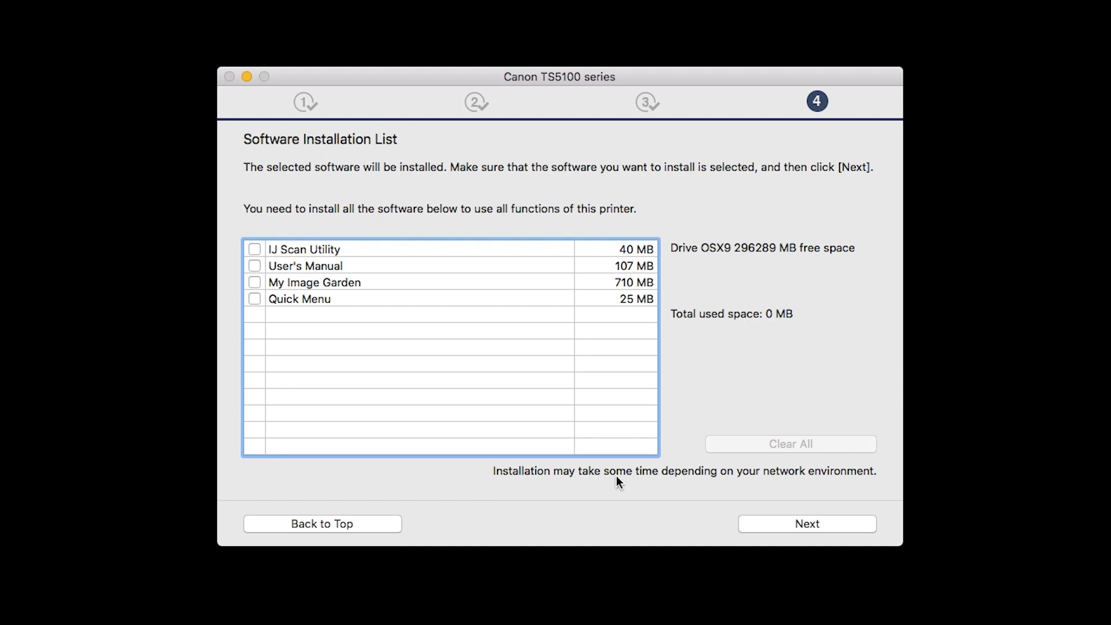
Tick IJ Scan Utility, User's Manual, My Image Garden and Quick Menu and install them.
click(258, 249)
click(257, 264)
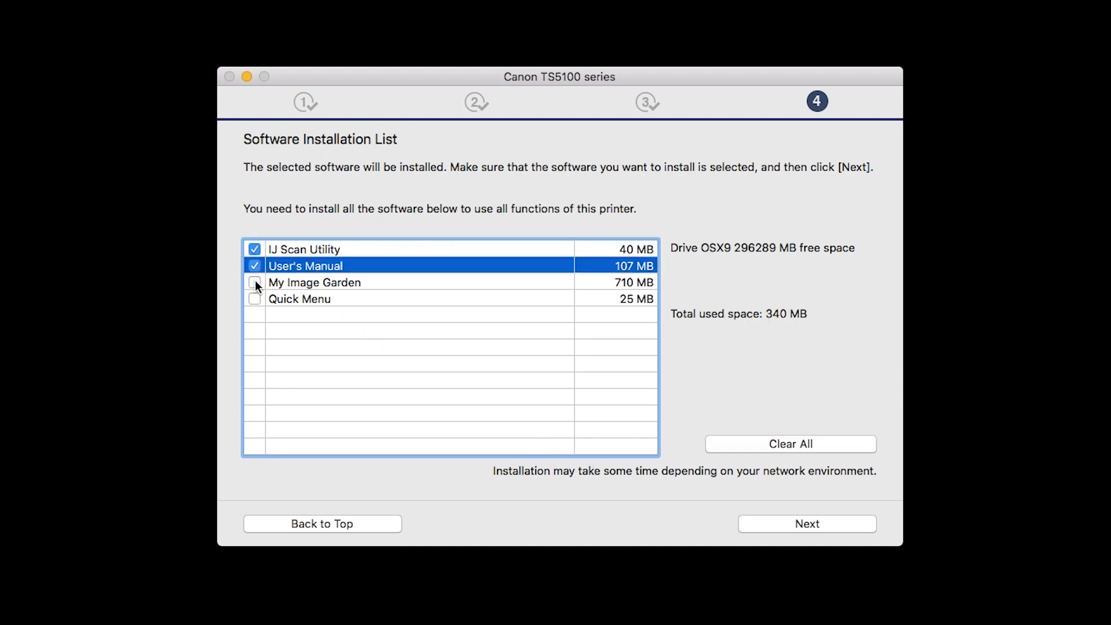
click(255, 282)
click(254, 299)
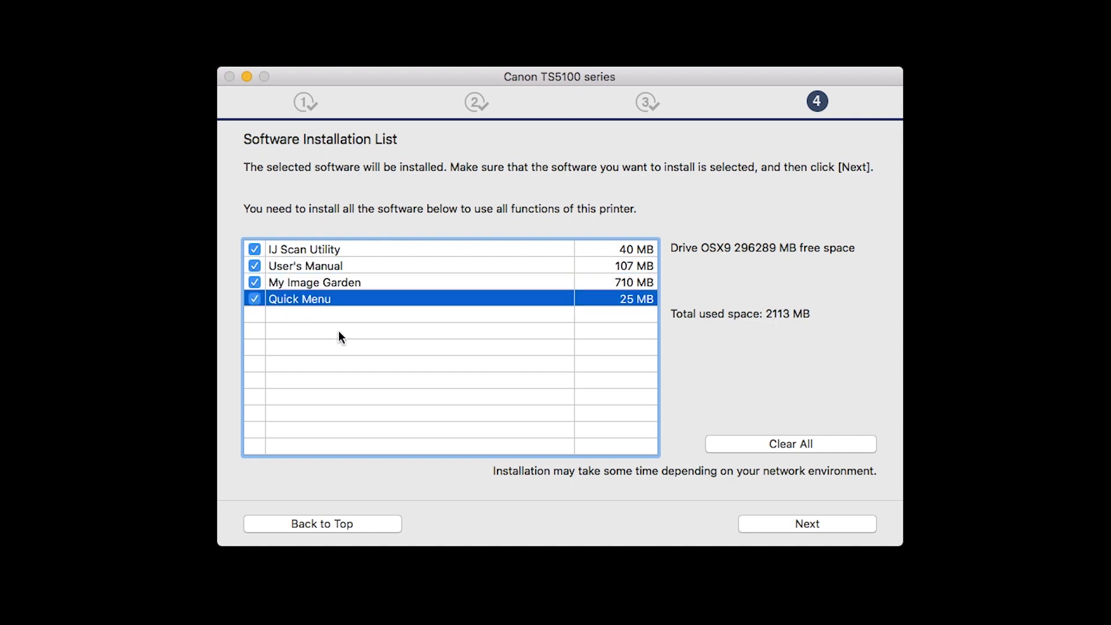
click(797, 524)
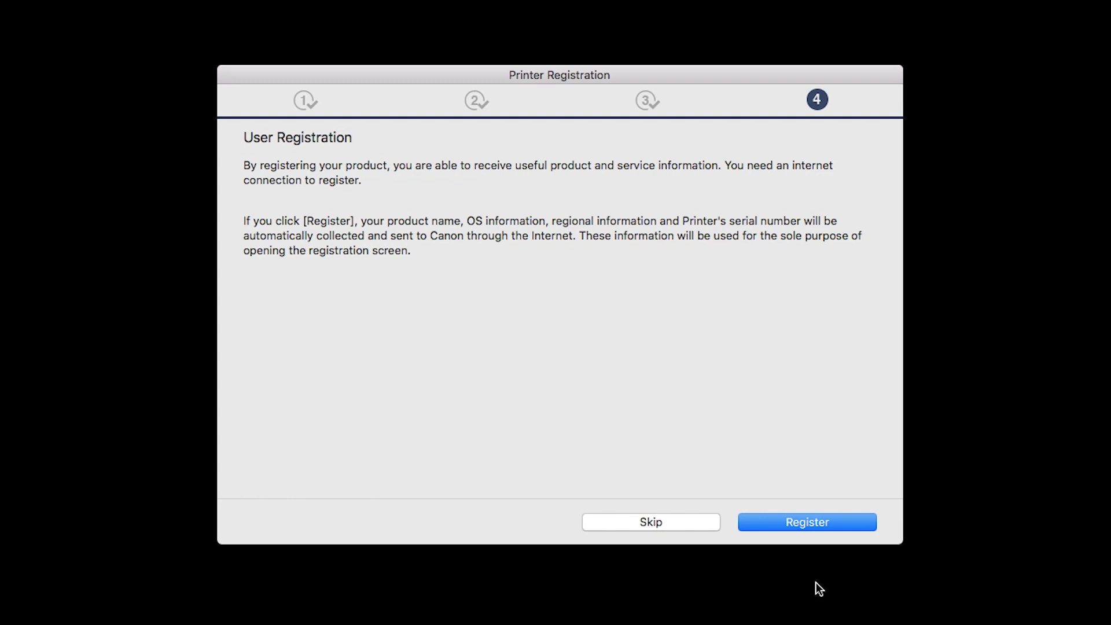
Register the printer, create a desktop shortcut to the online manual, and exit the installer.
click(821, 523)
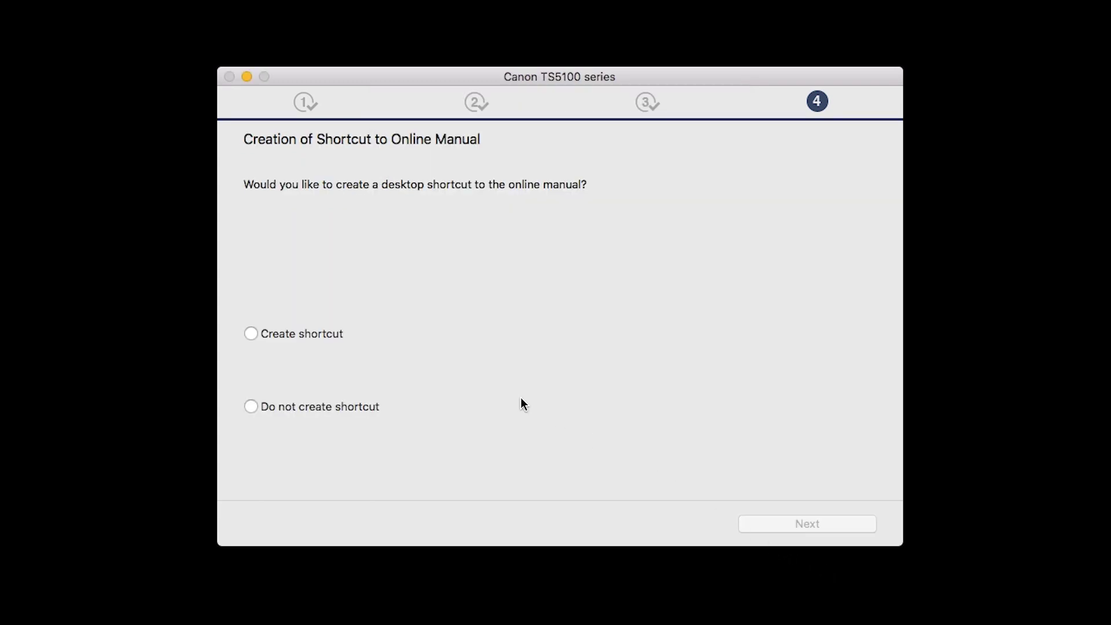
click(251, 334)
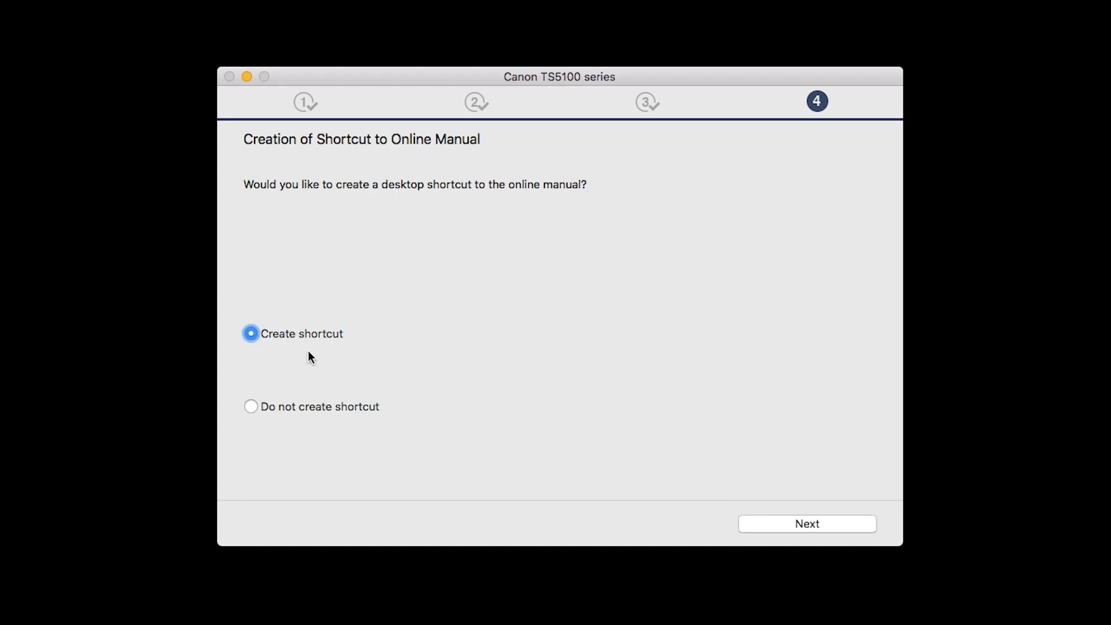
click(808, 524)
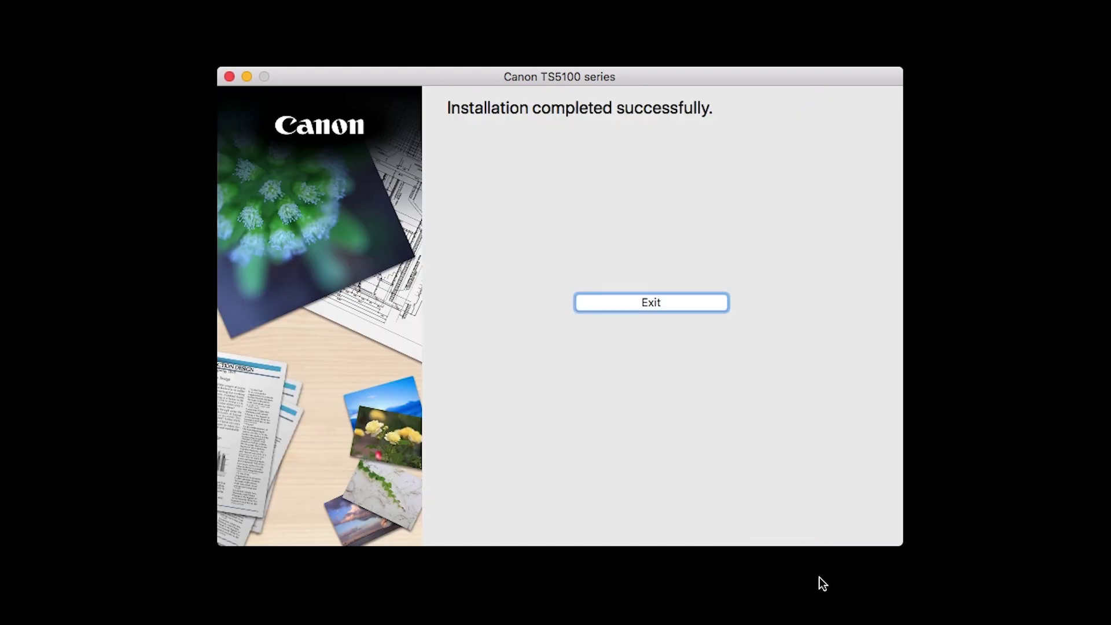
click(675, 303)
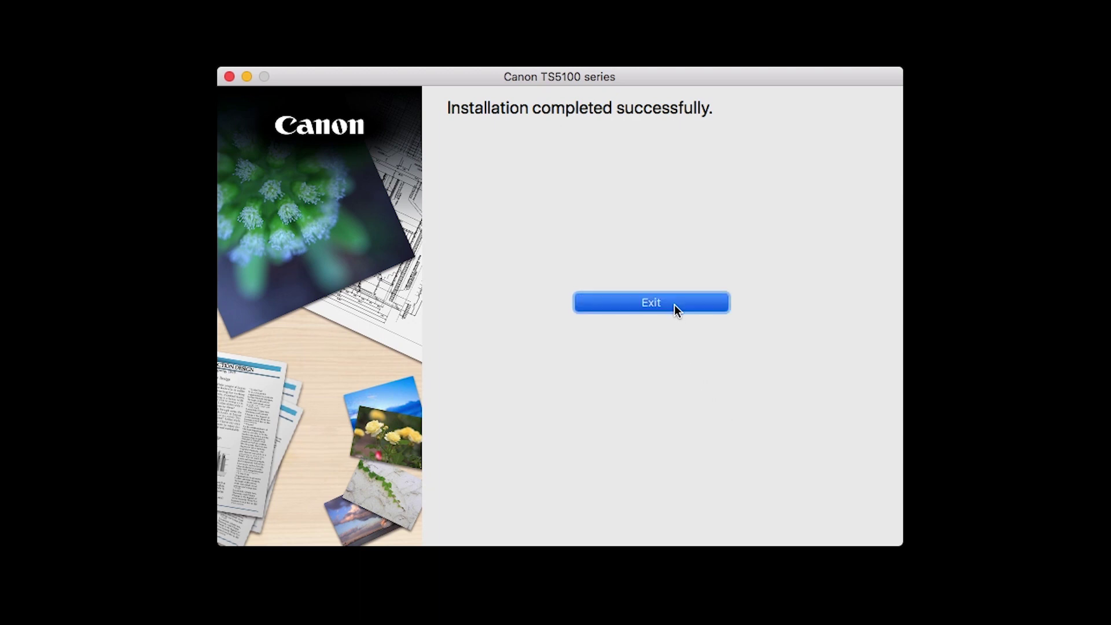